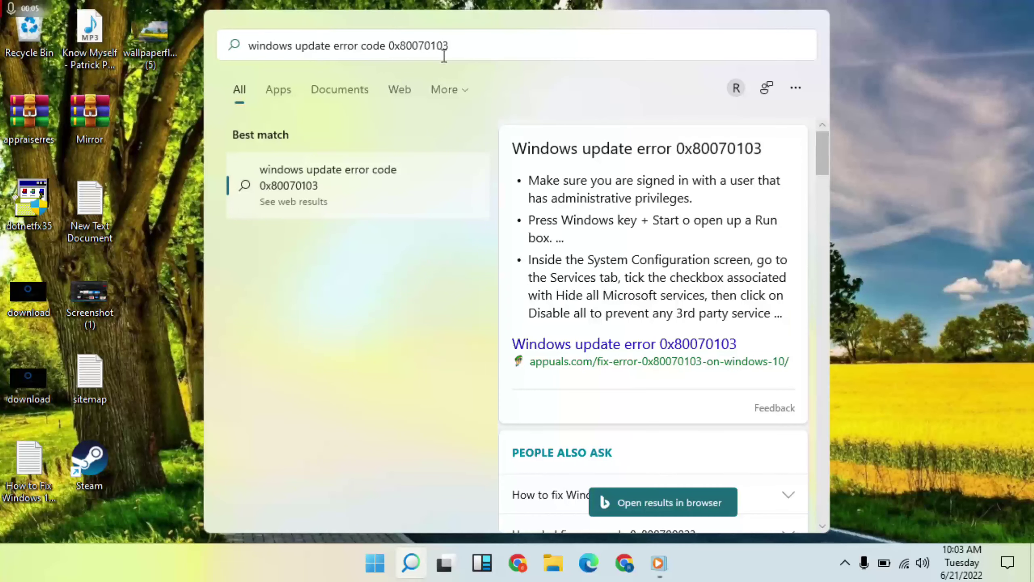
- Dismiss the 0x80070103 web search results and bring up the Start menu's pinned apps
click(848, 86)
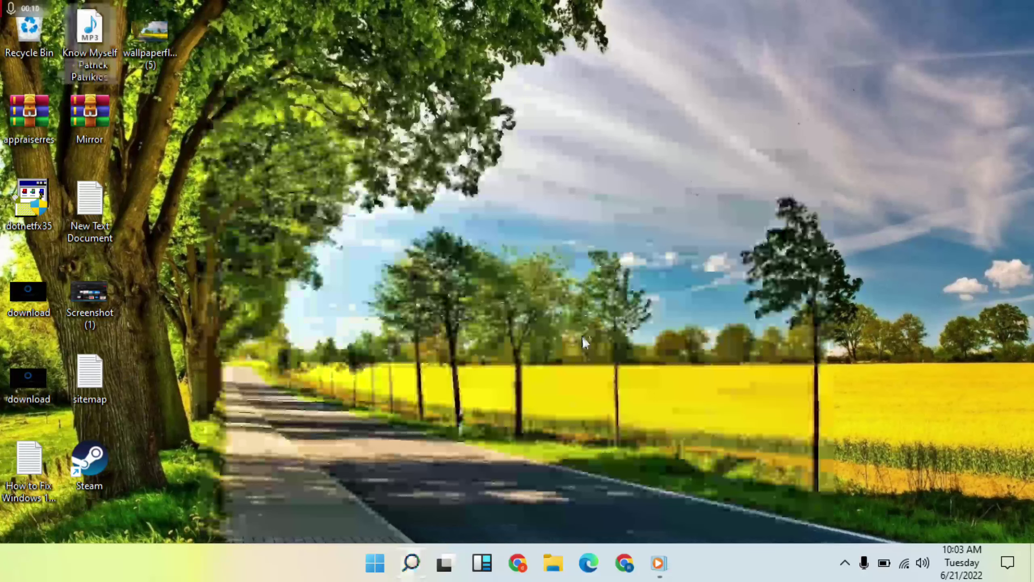
click(381, 564)
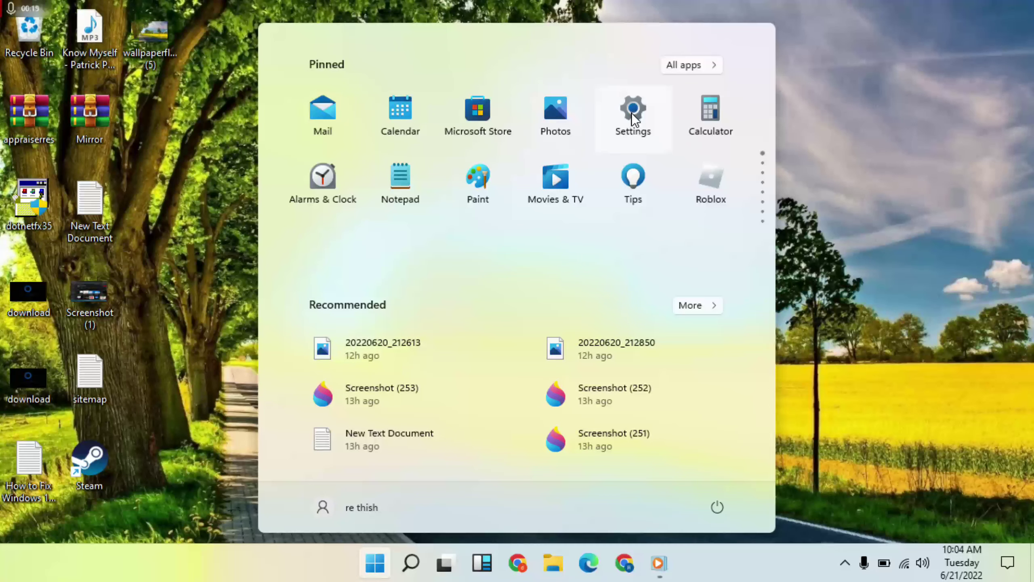
- Launch Windows Settings from the Start menu's Pinned apps
click(635, 116)
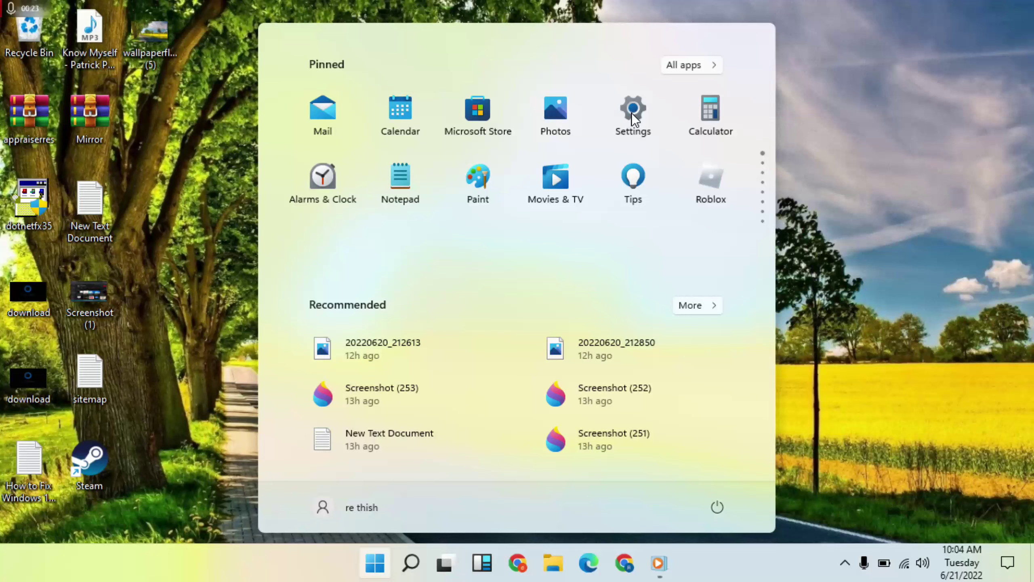
click(635, 115)
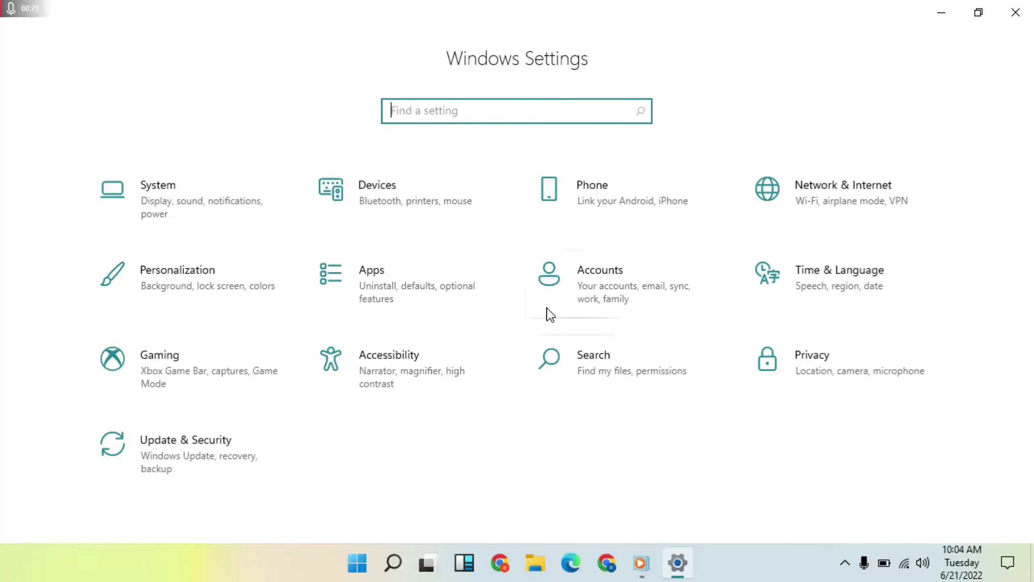
- Go to Update & Security > Troubleshoot > Additional troubleshooters and expand Windows Update
click(193, 453)
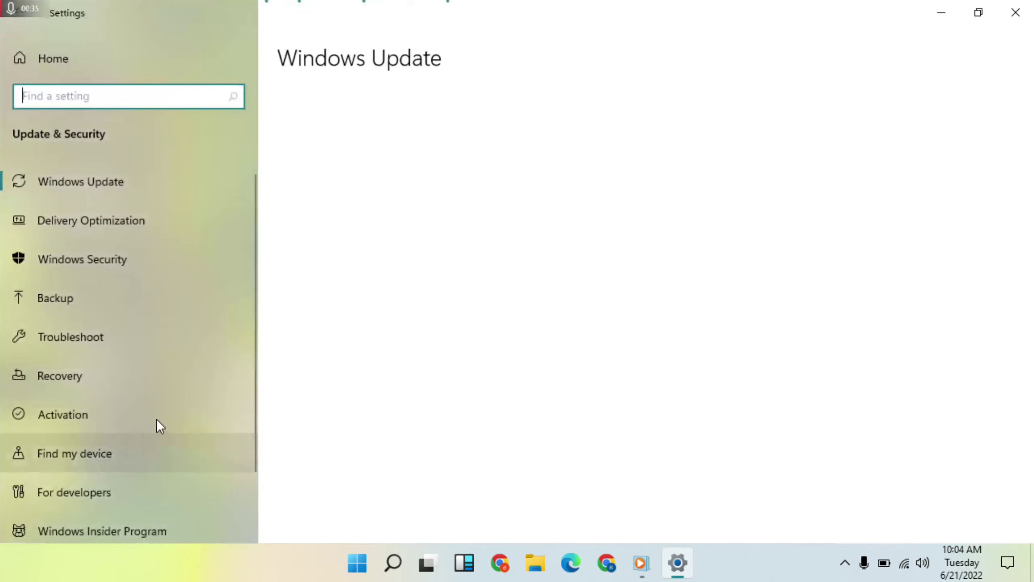
click(99, 335)
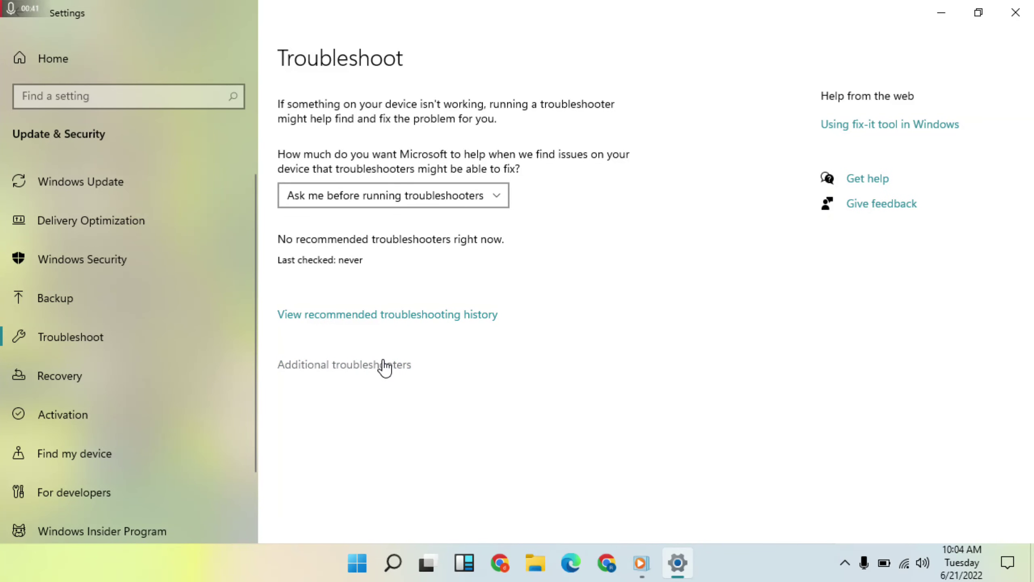
click(345, 368)
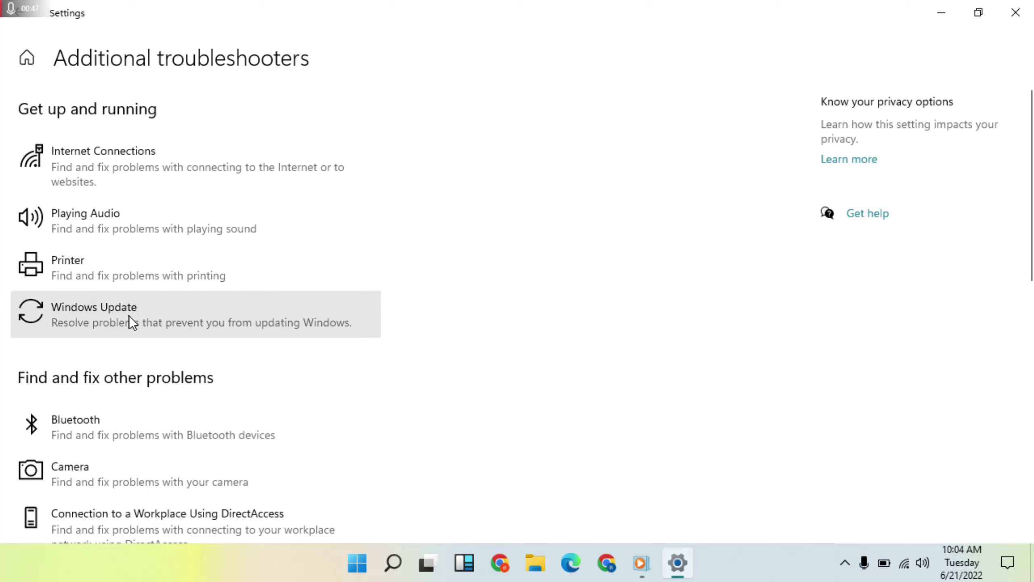
click(168, 320)
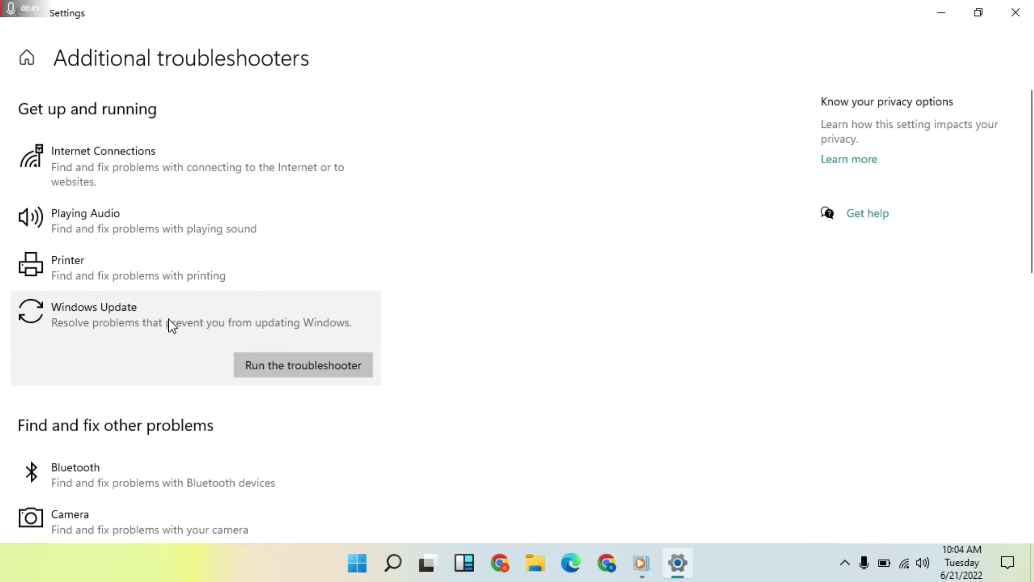
- Start the Windows Update troubleshooter and close the Settings window
click(328, 364)
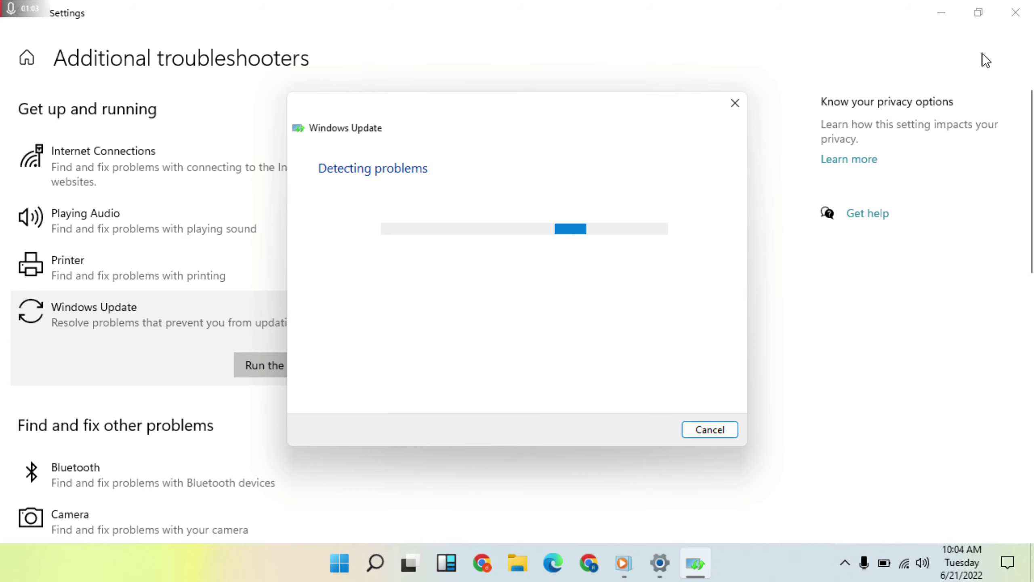
click(1015, 20)
click(1015, 20)
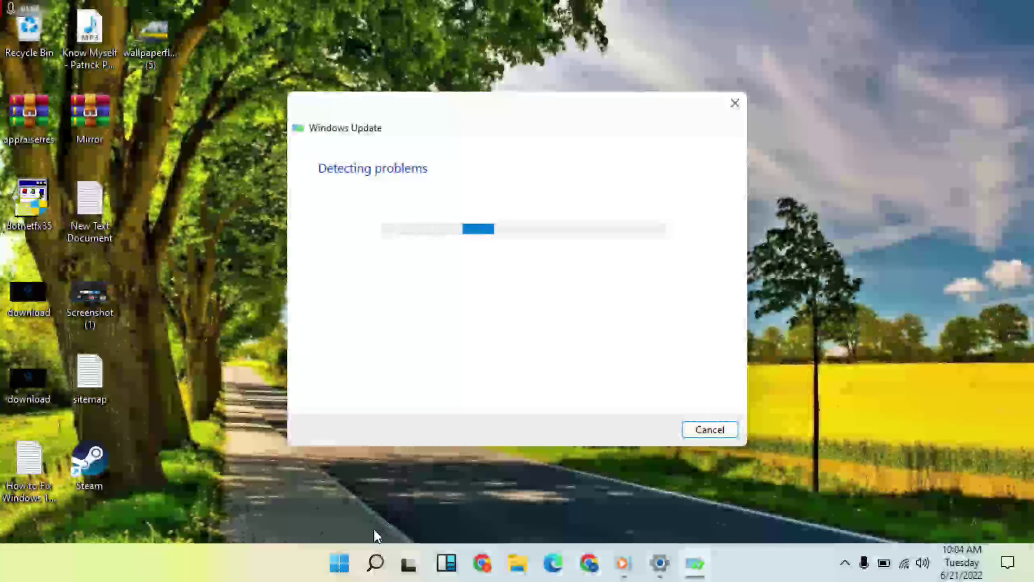
- Search for 'edit group policy' and bring up the Local Group Policy Editor
click(393, 566)
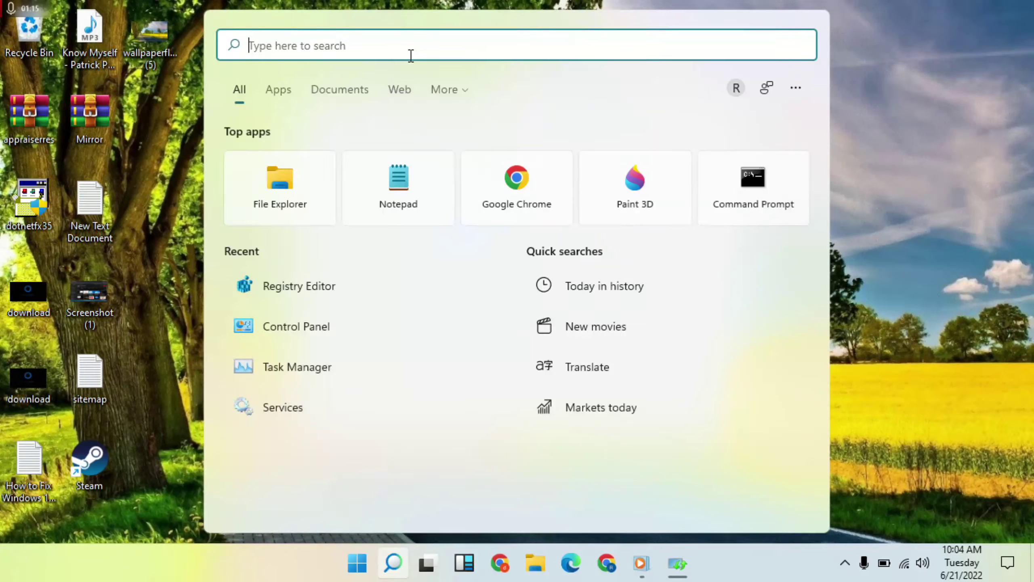
text(edi)
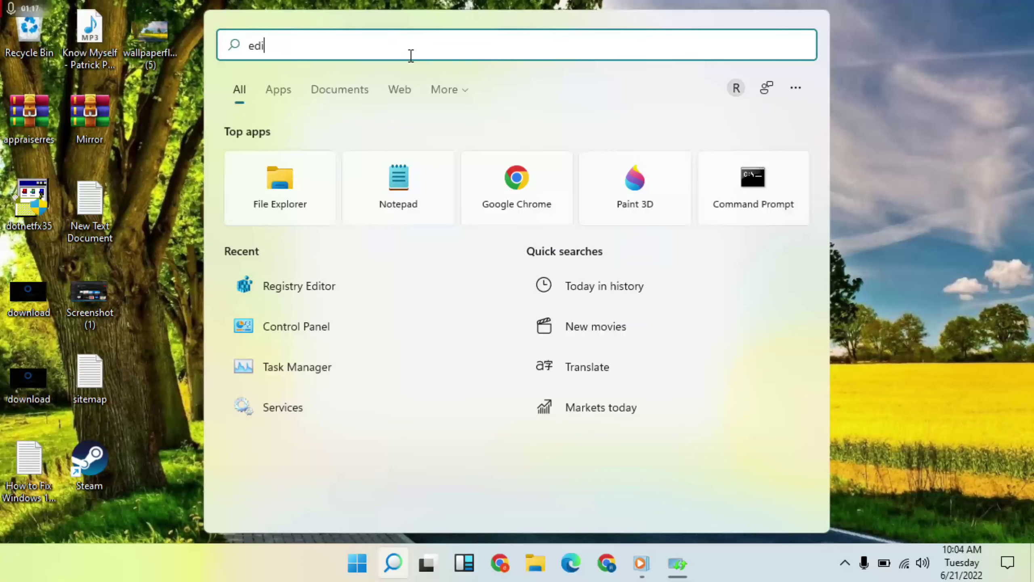
text(t grou)
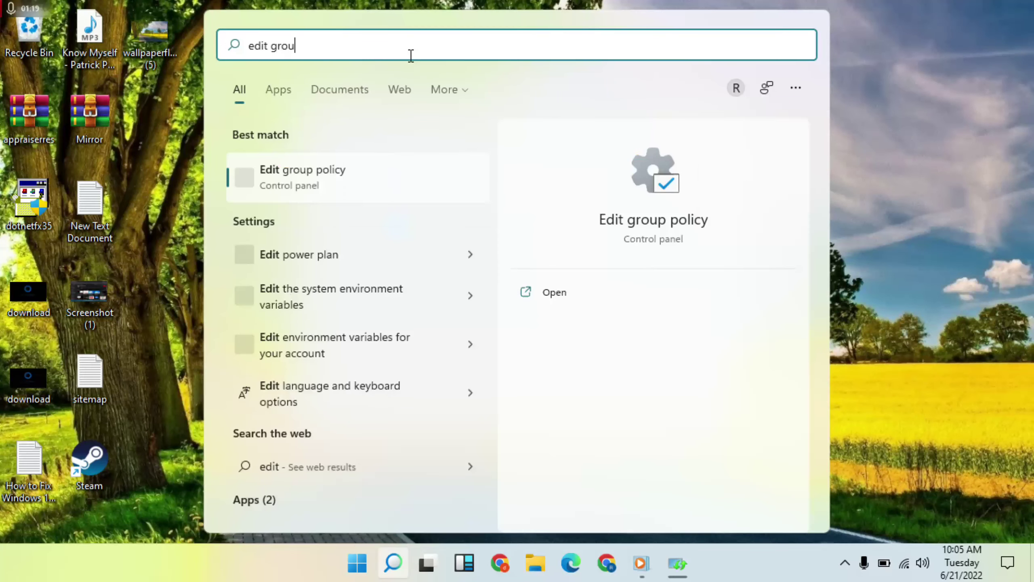
text(p polic)
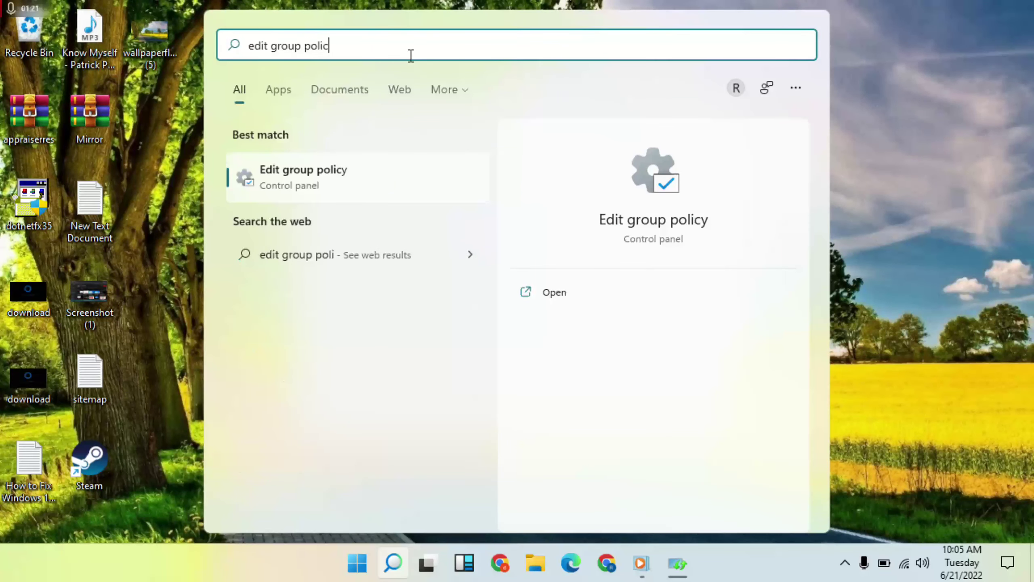
text(y)
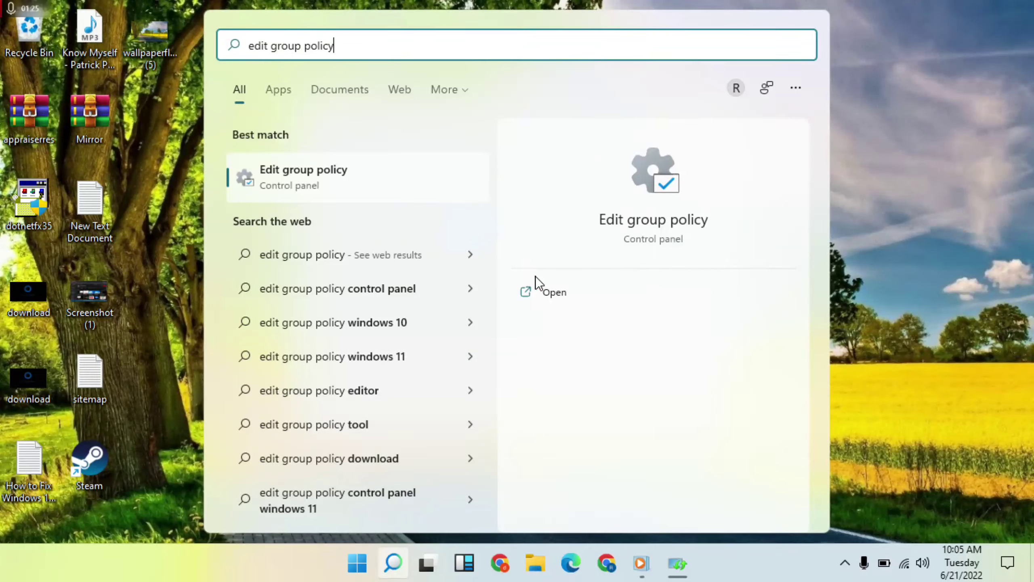
click(561, 296)
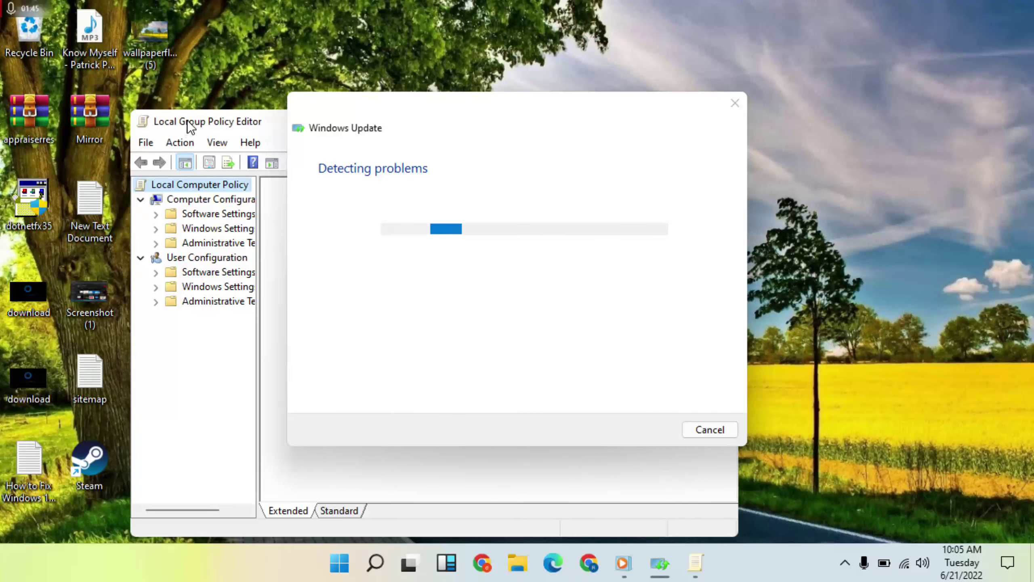
mouse_move(695, 564)
click(543, 488)
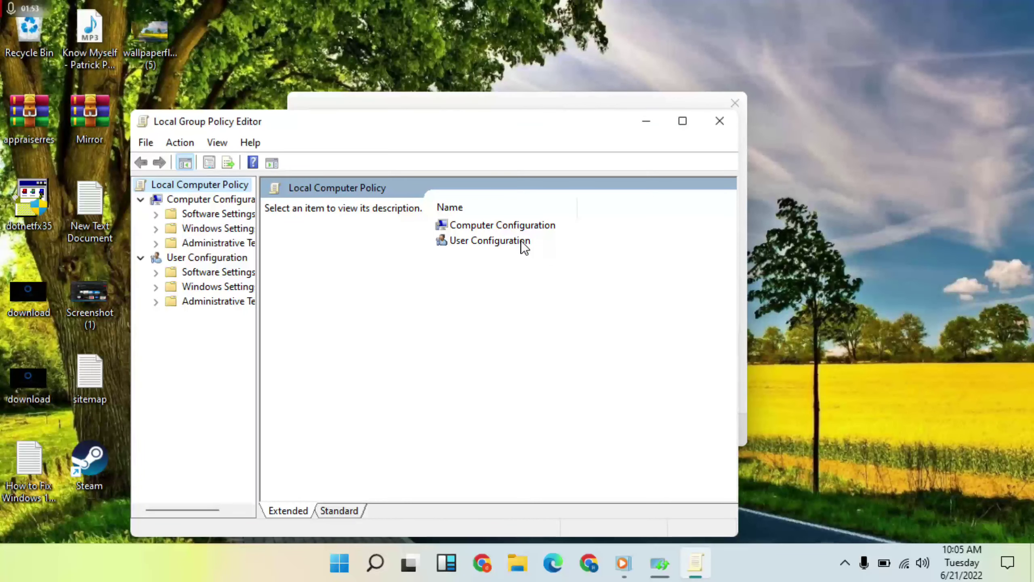
- Expand Computer Configuration and open its Administrative Templates folder
click(507, 229)
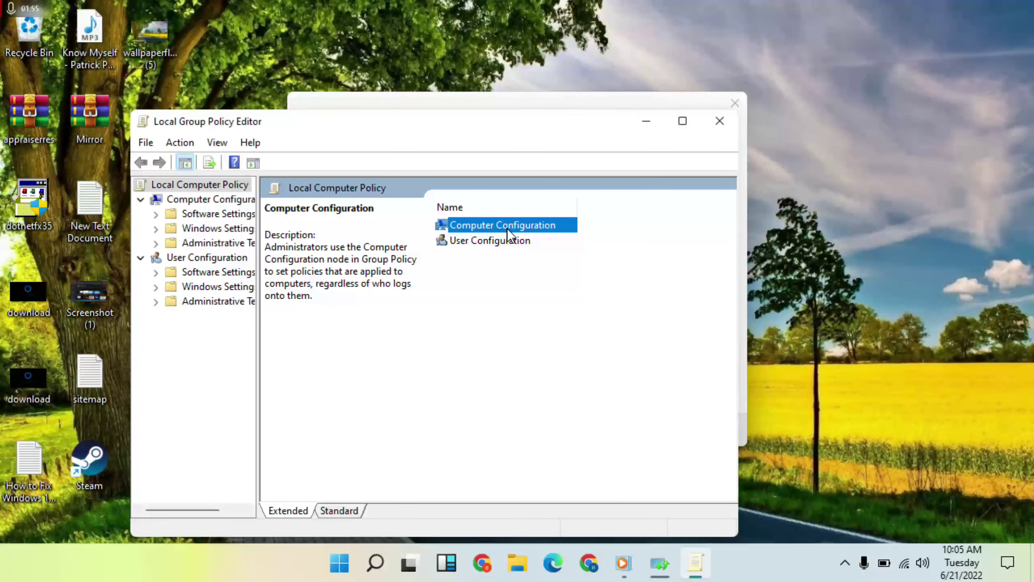
double_click(507, 228)
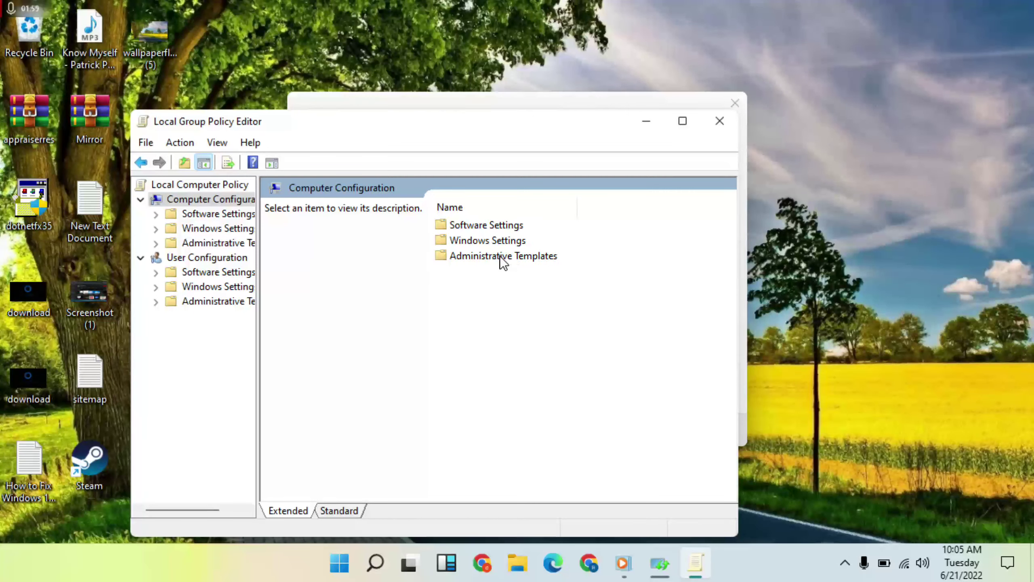
double_click(515, 257)
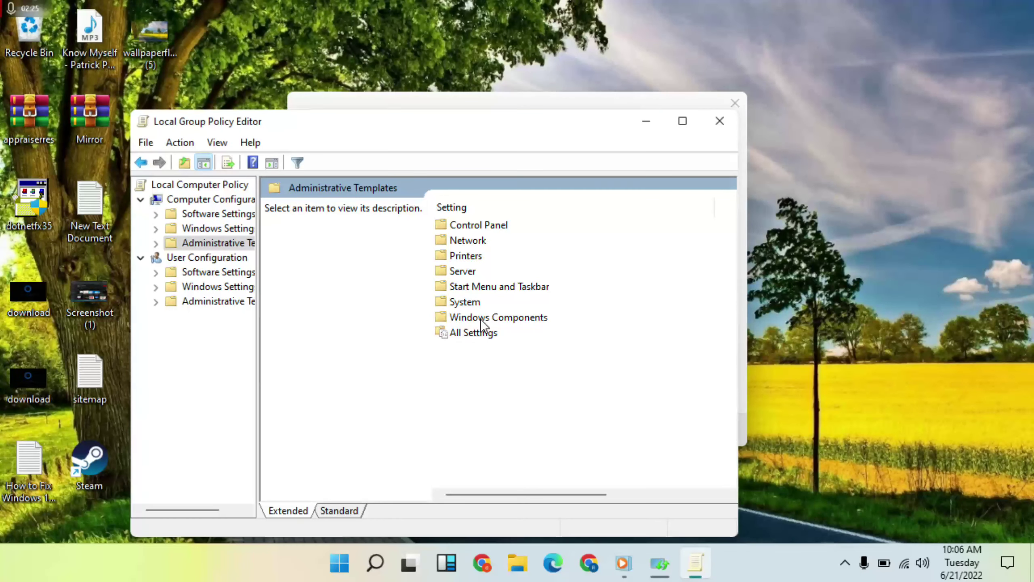
- Open Windows Components > Windows Update to list its 35 policy settings
double_click(511, 317)
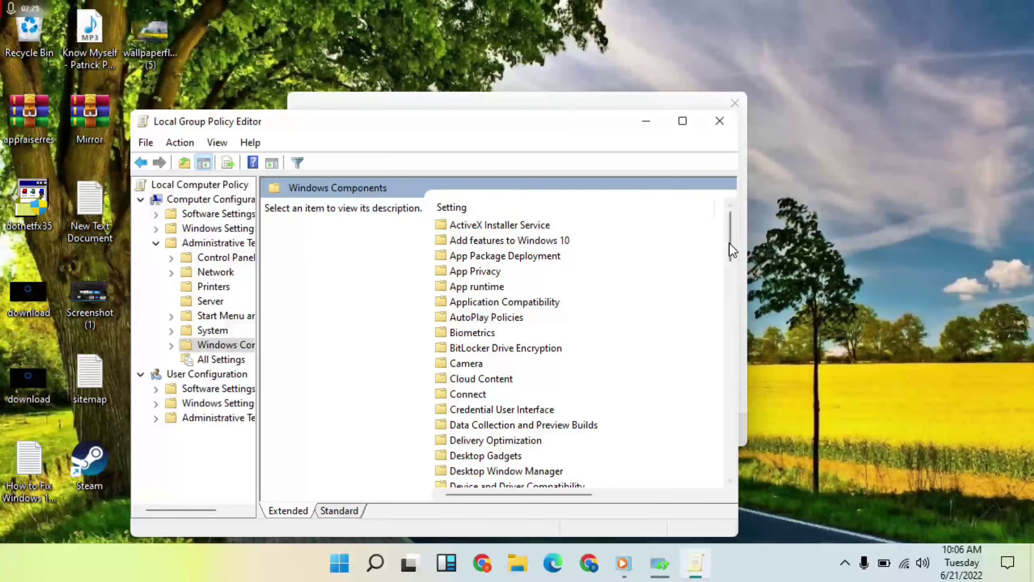
drag(731, 243, 750, 464)
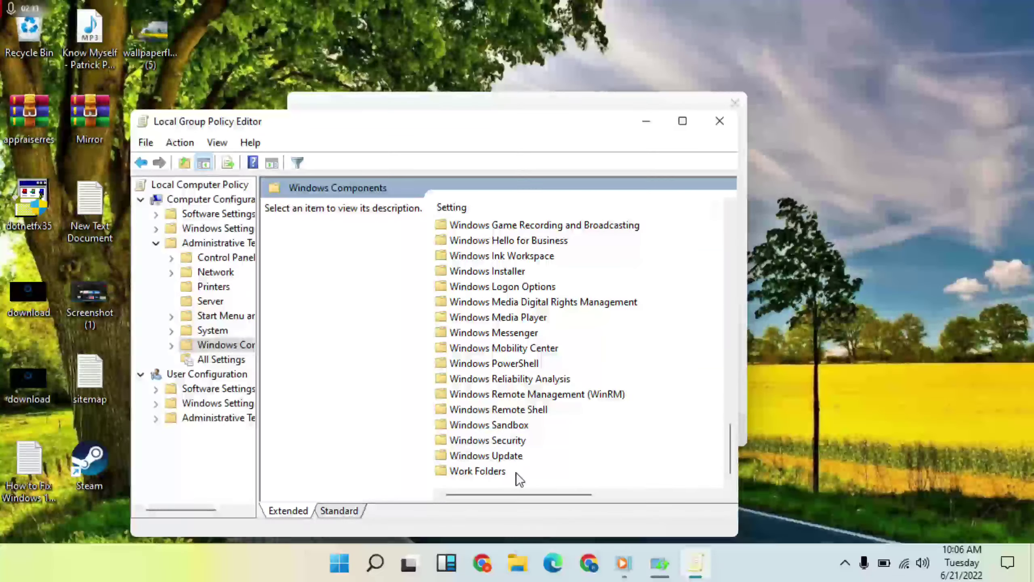
click(514, 456)
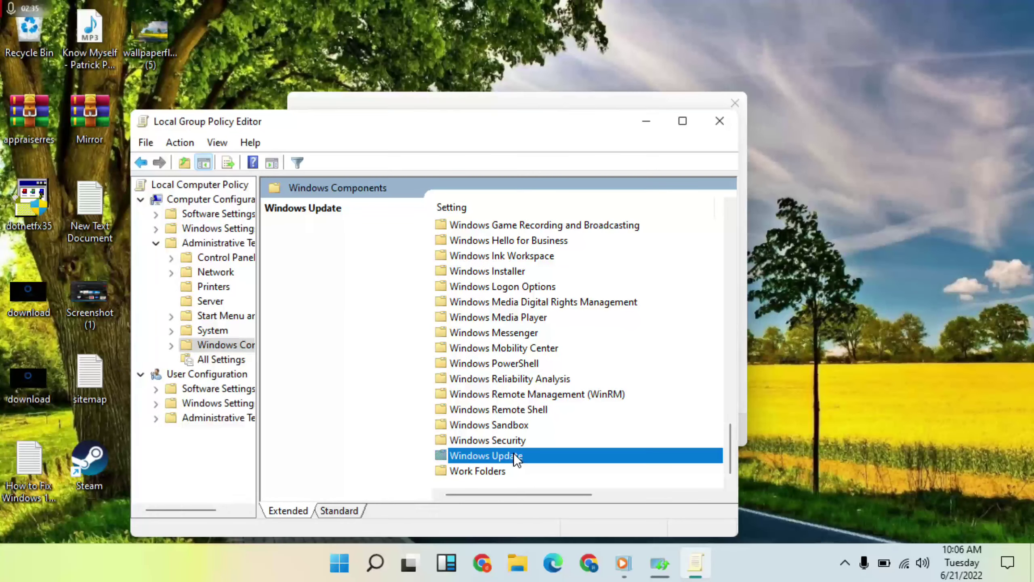
double_click(514, 456)
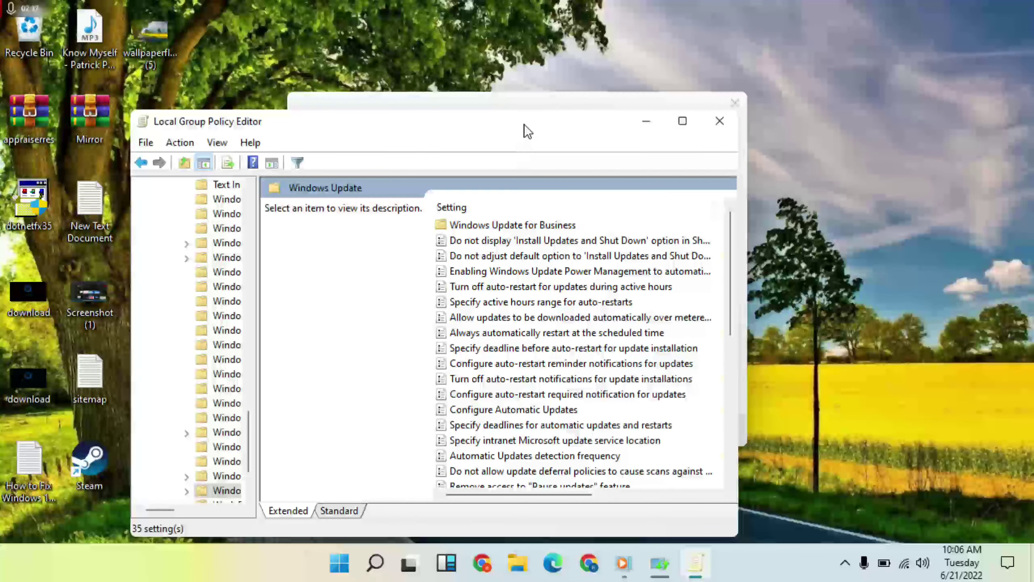
drag(524, 130, 521, 81)
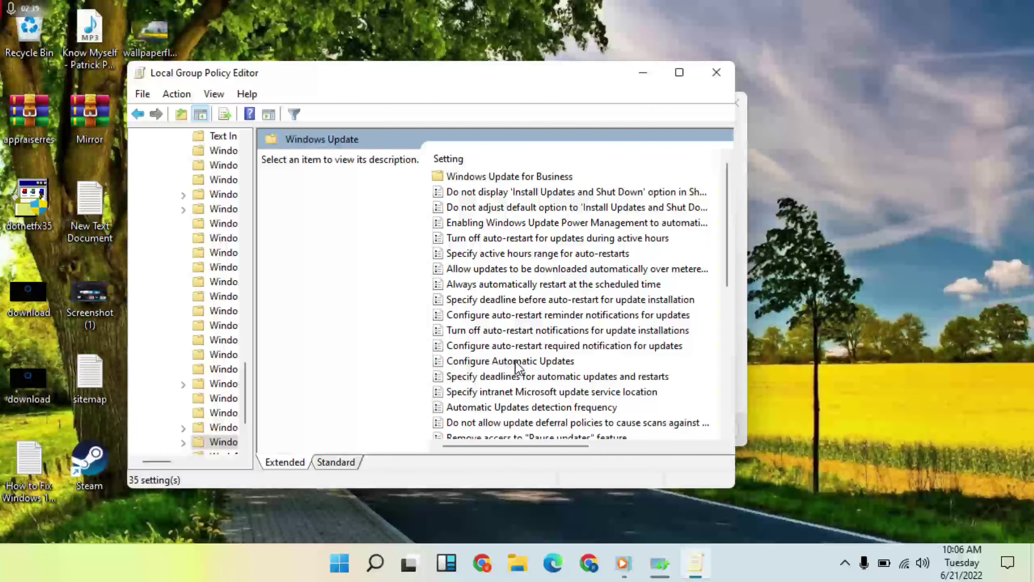
- Bring up the edit dialog for the Configure Automatic Updates policy
click(537, 362)
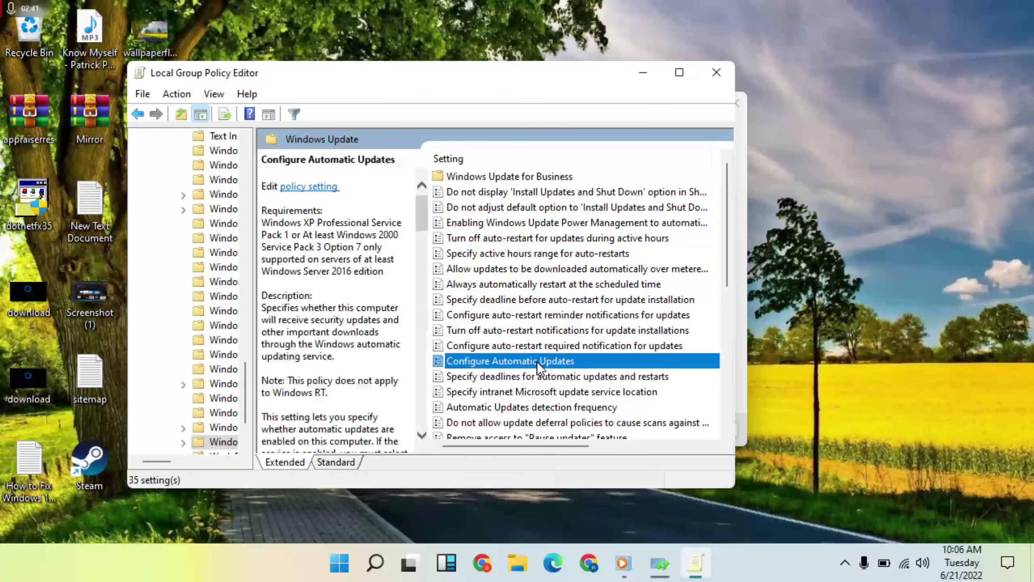
right_click(536, 362)
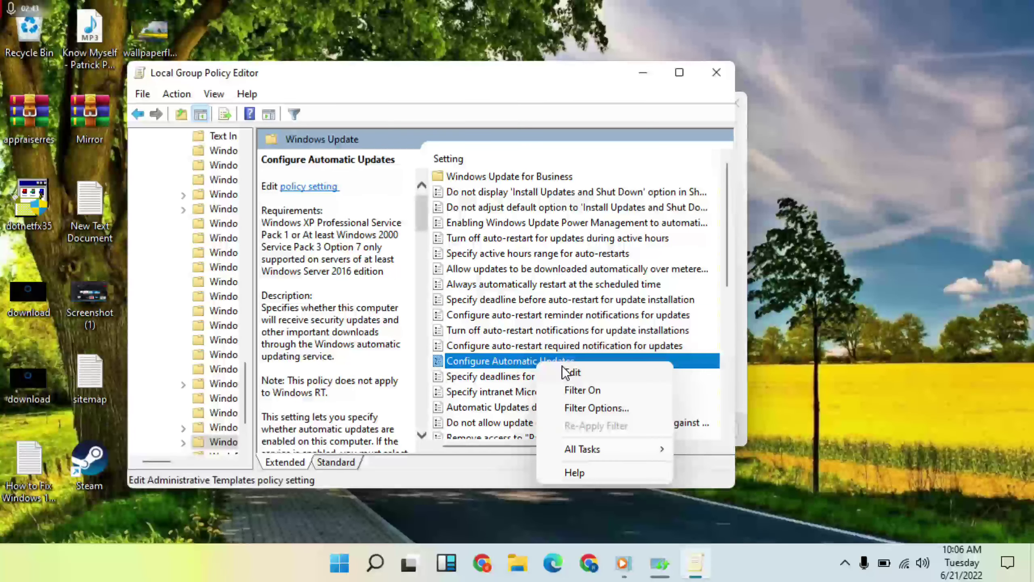
click(563, 368)
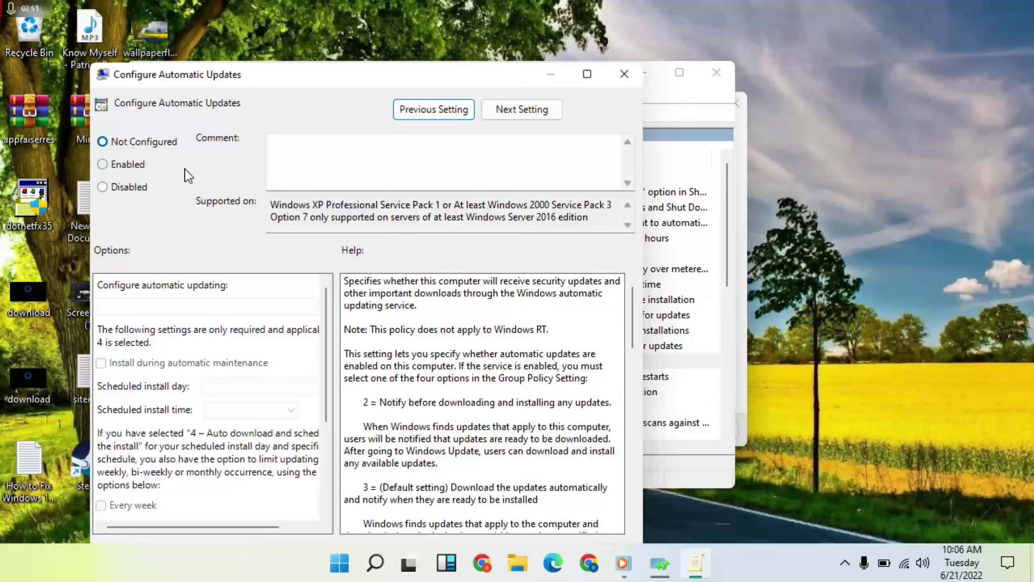
- Set Configure Automatic Updates to Enabled, apply it, and close the policy editor
click(102, 167)
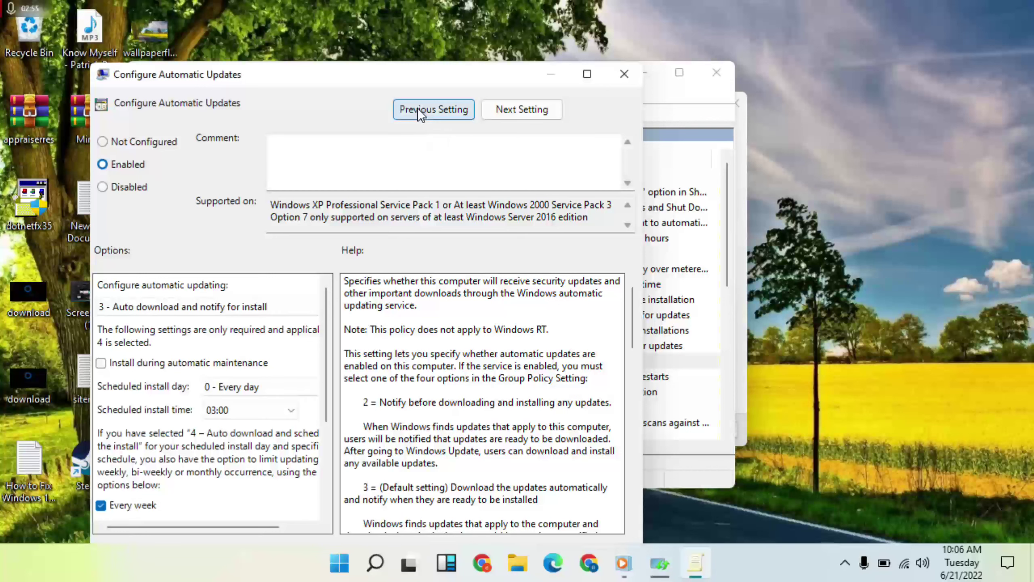
drag(406, 80, 413, 39)
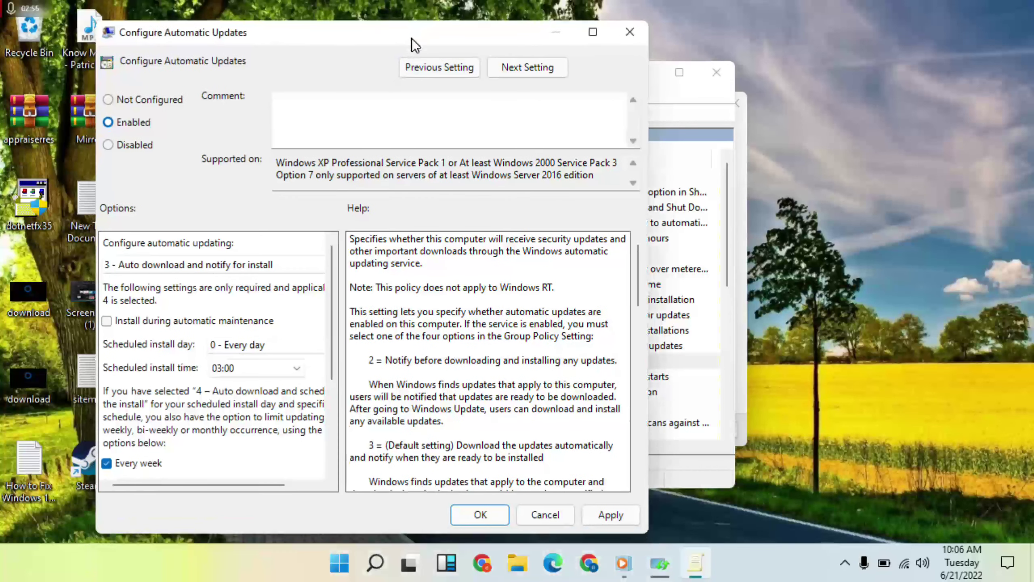
click(620, 515)
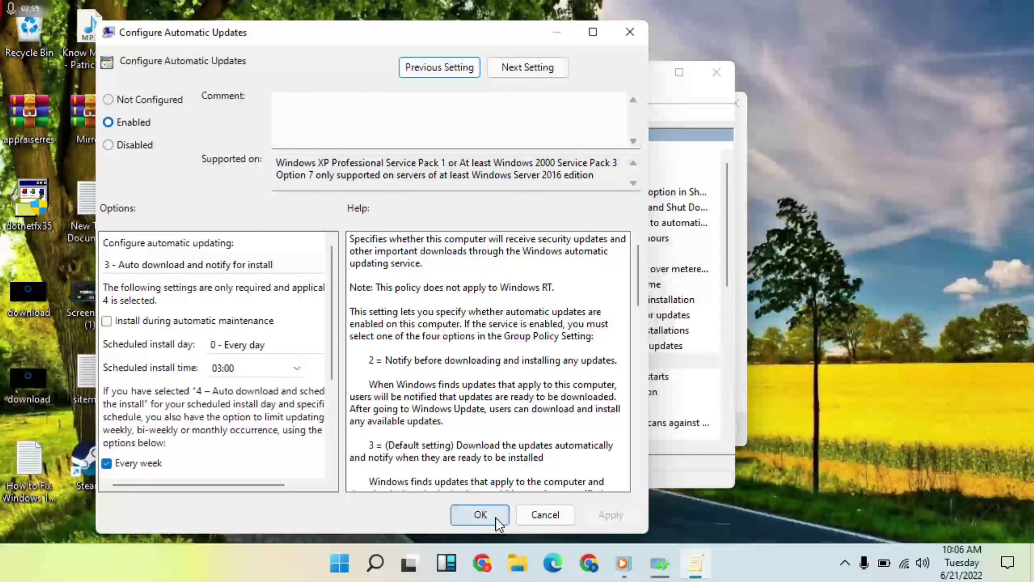
click(481, 515)
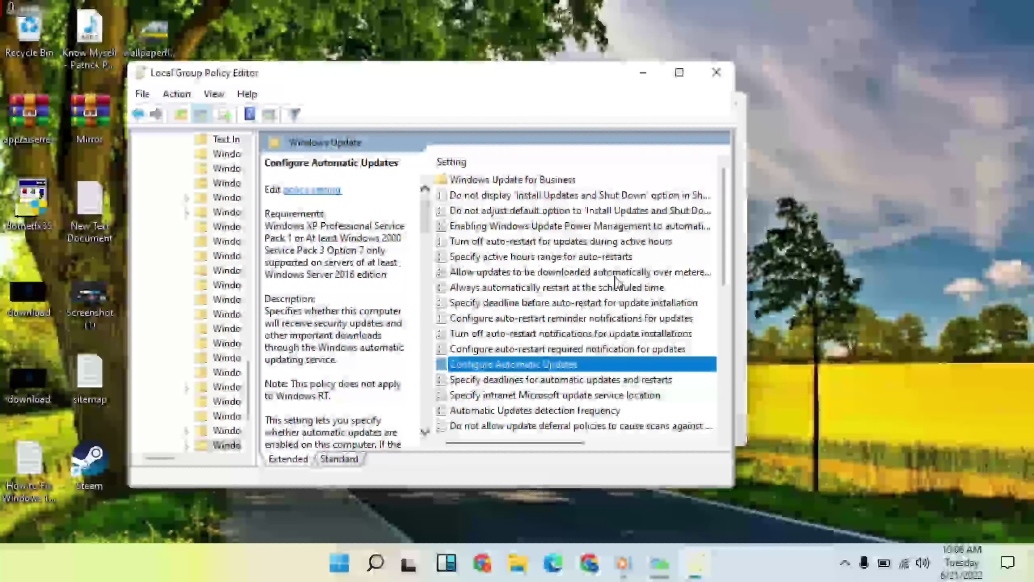
click(719, 75)
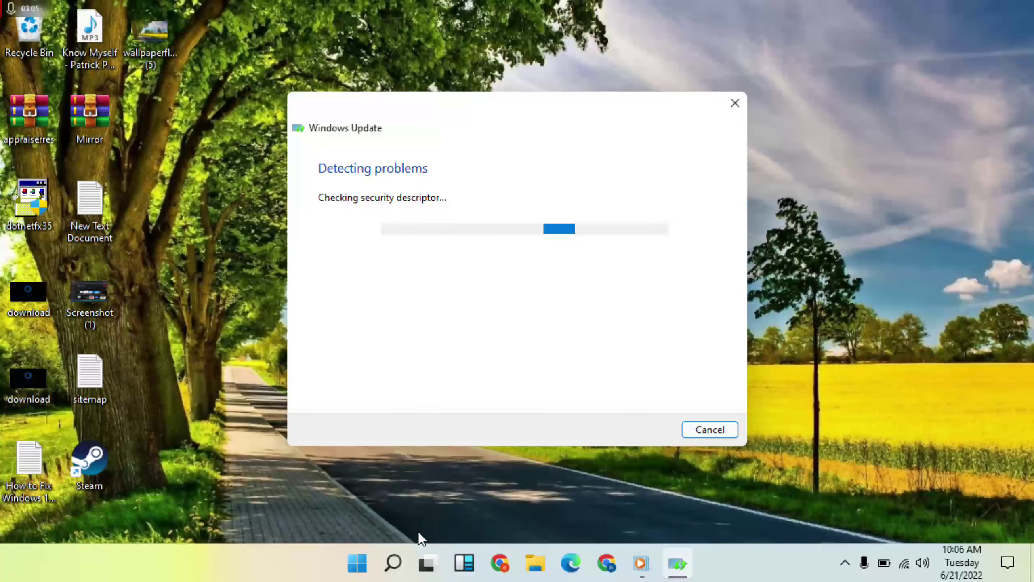
- Search Windows for 'services' and launch the Services app
click(394, 563)
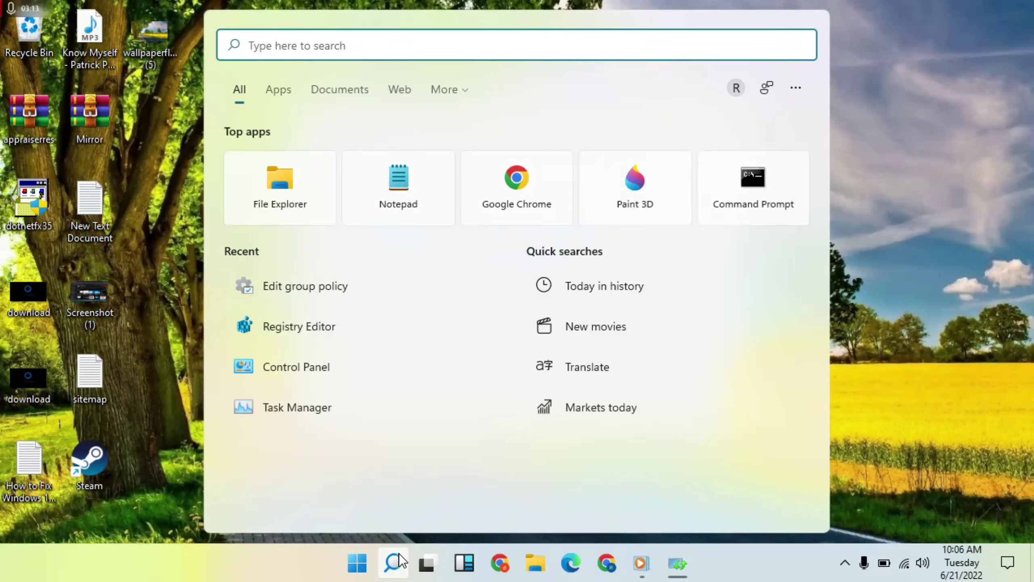
text(service)
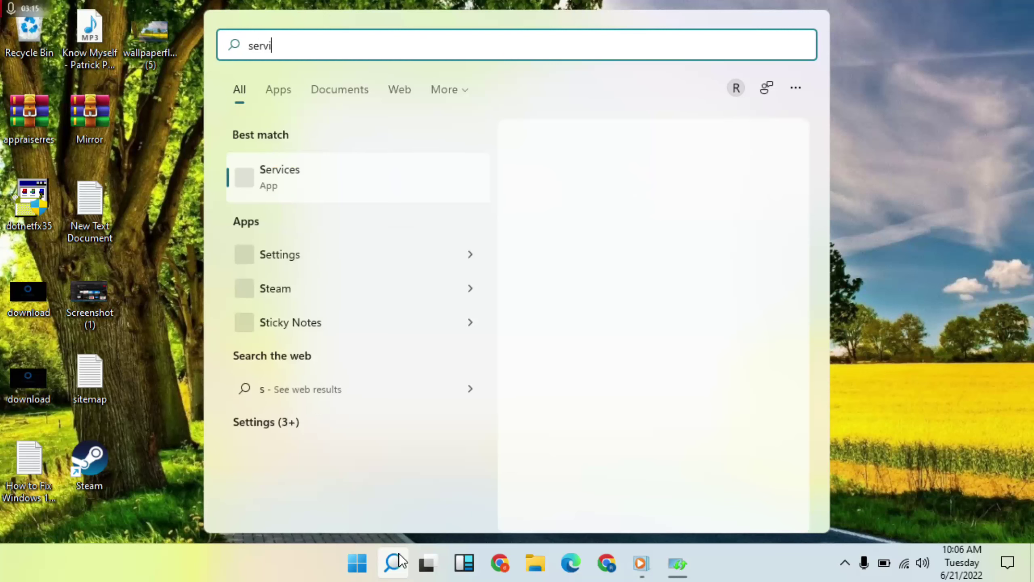
text(s)
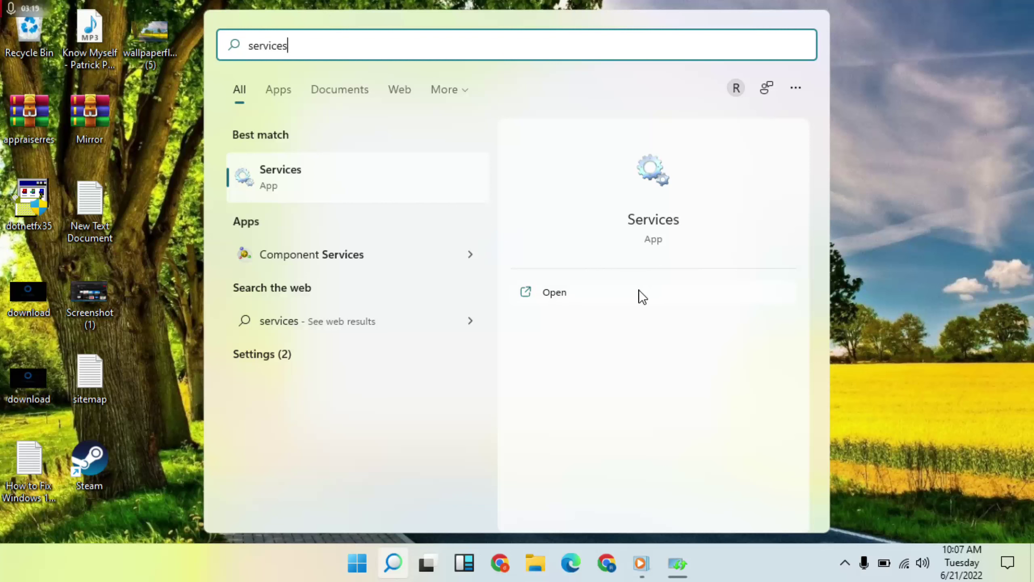
click(583, 295)
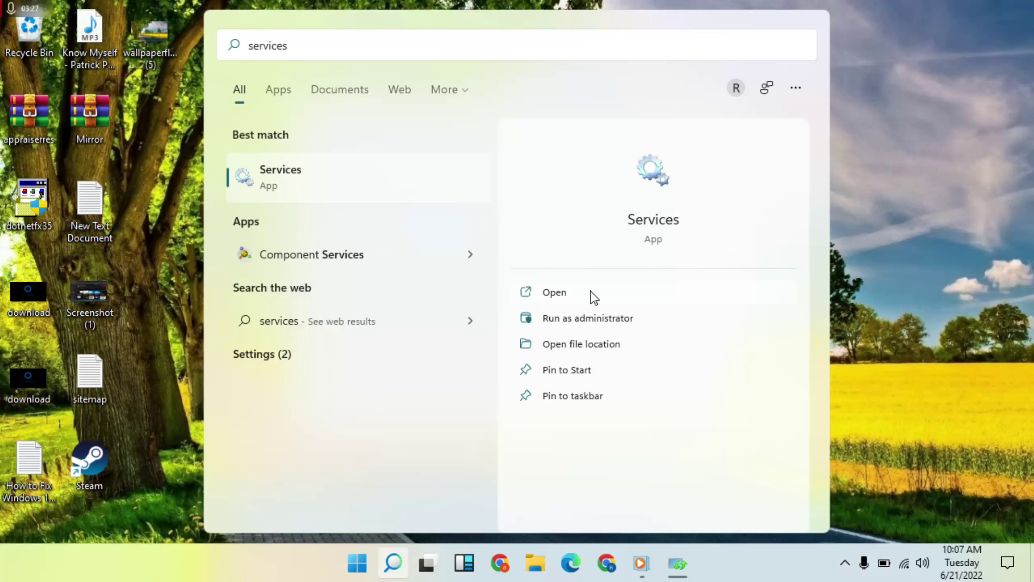
click(590, 292)
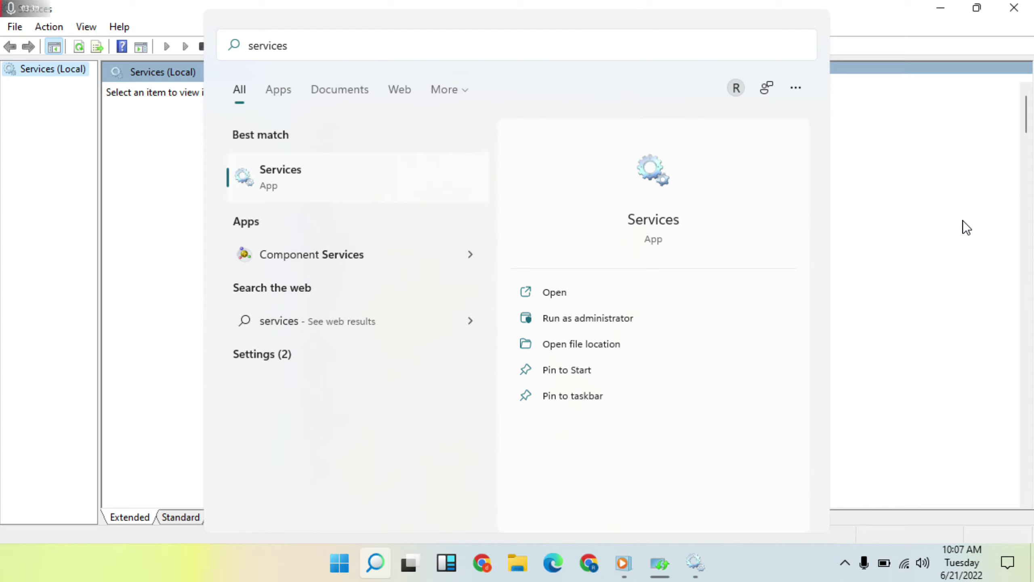
- Change the Windows Update service's startup type to Manual, then apply and confirm it
click(952, 199)
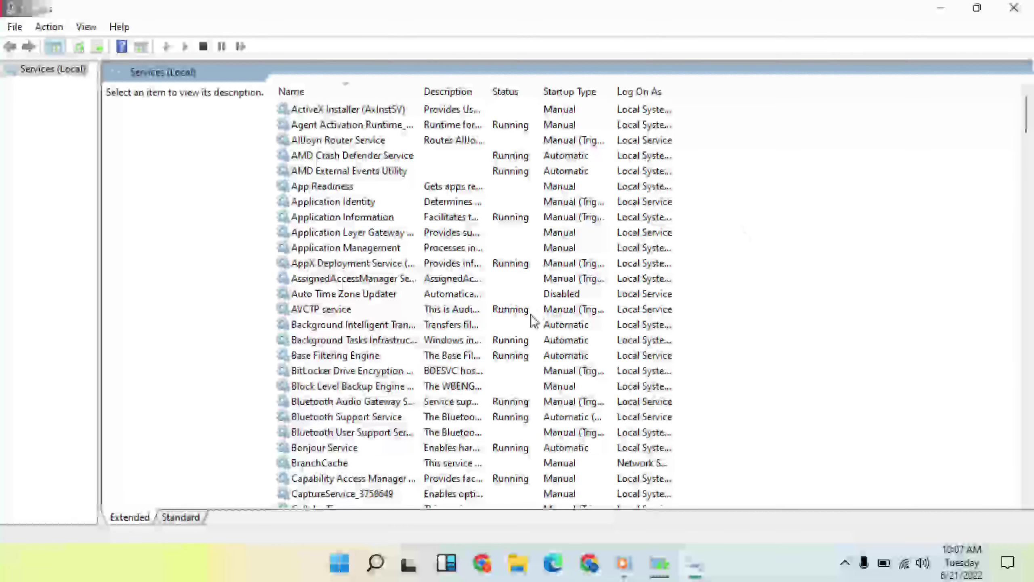
scroll(530, 321, down, 15)
scroll(530, 321, down, 15)
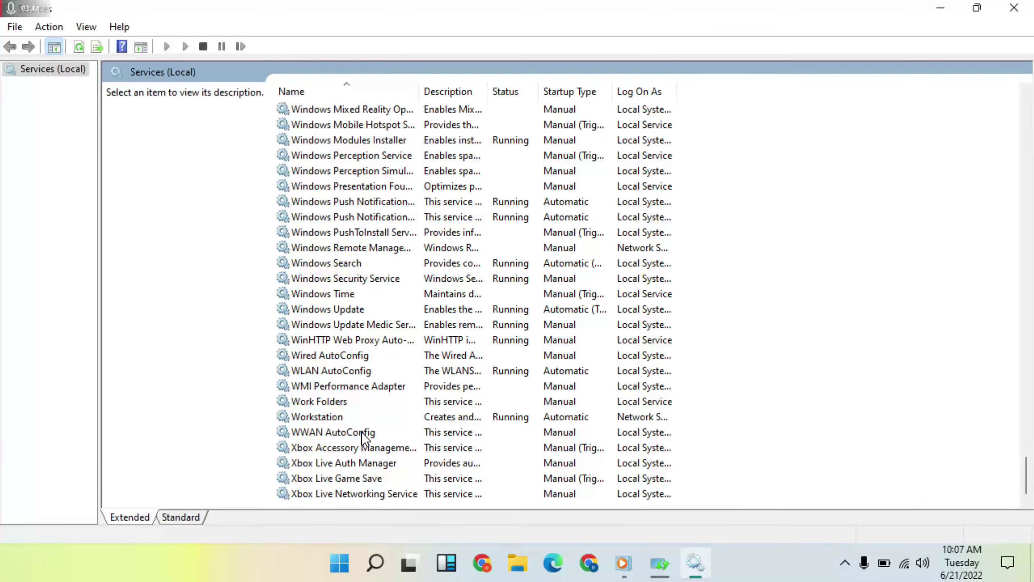
double_click(328, 309)
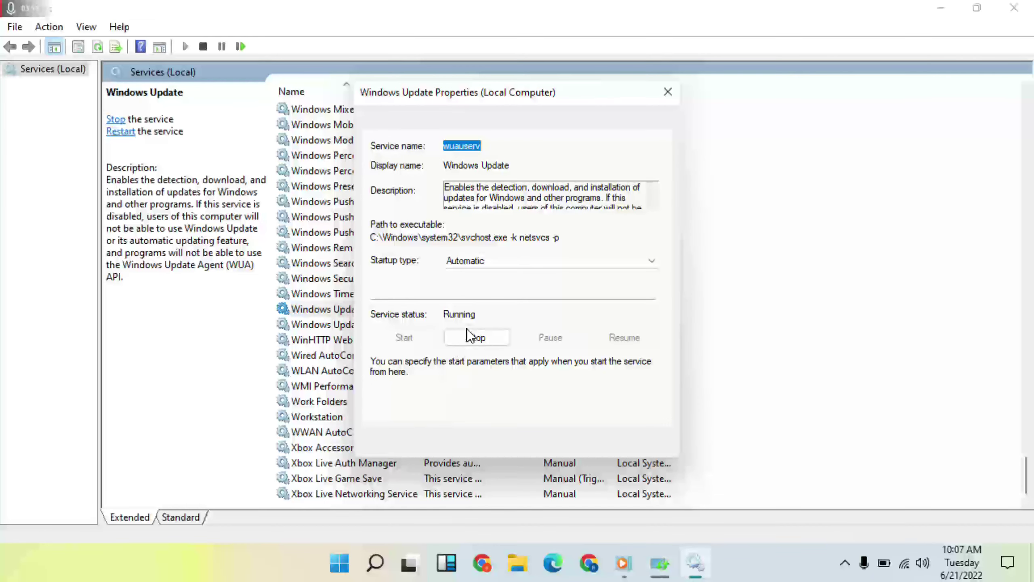
click(495, 260)
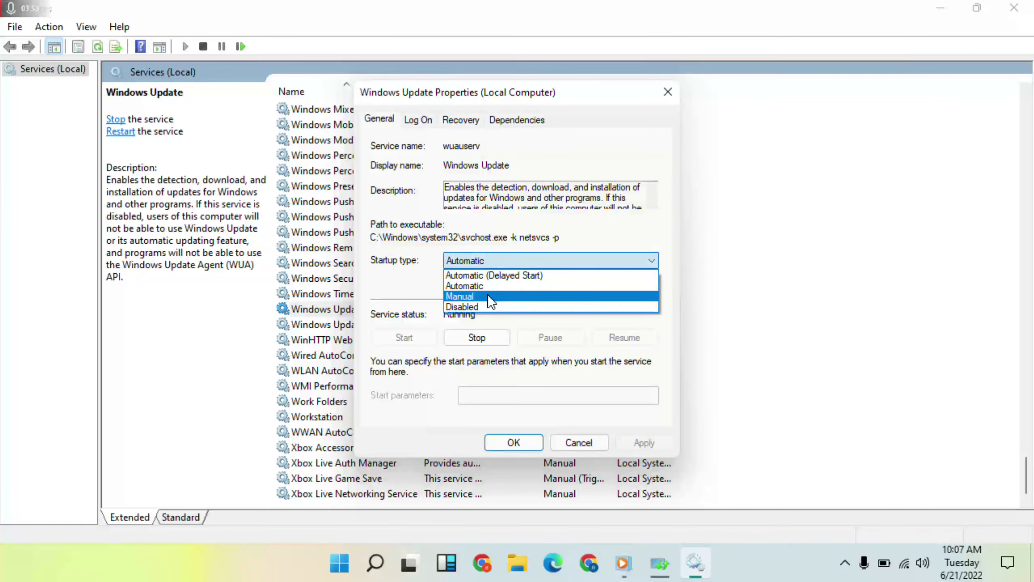
click(488, 297)
click(644, 446)
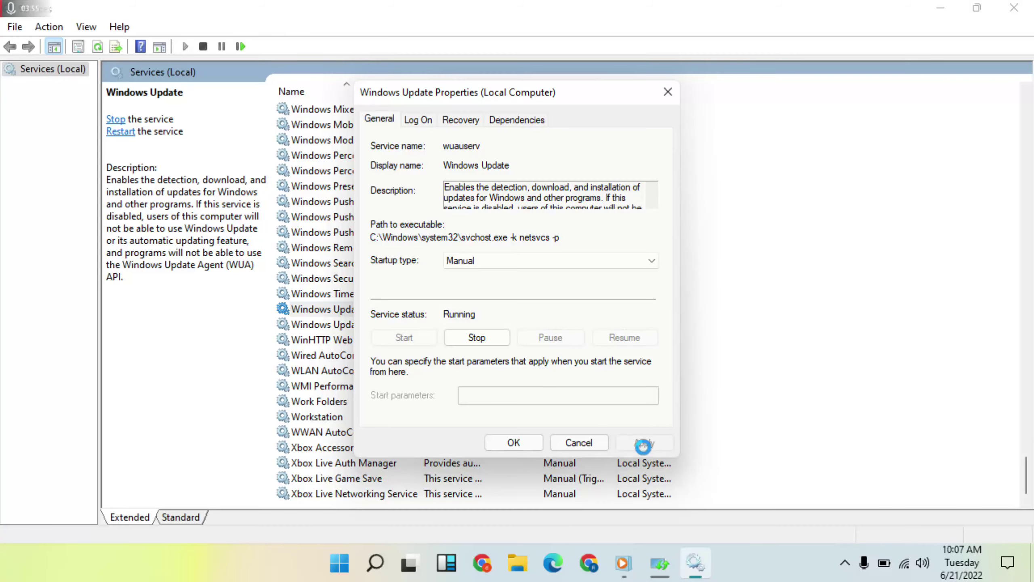
click(515, 447)
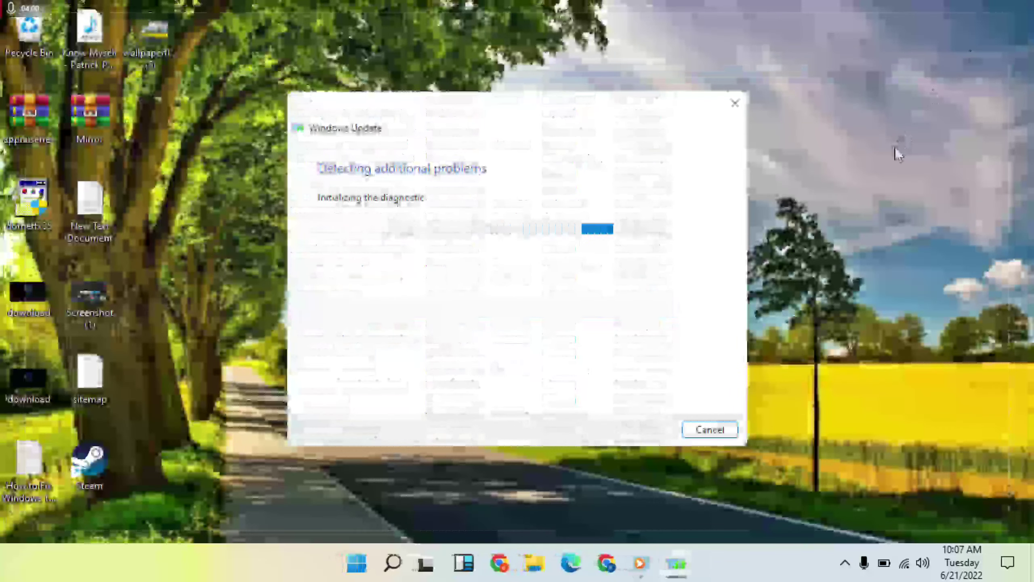
- Check notifications and quick settings, then bring up Windows Settings with Win+I
click(1008, 553)
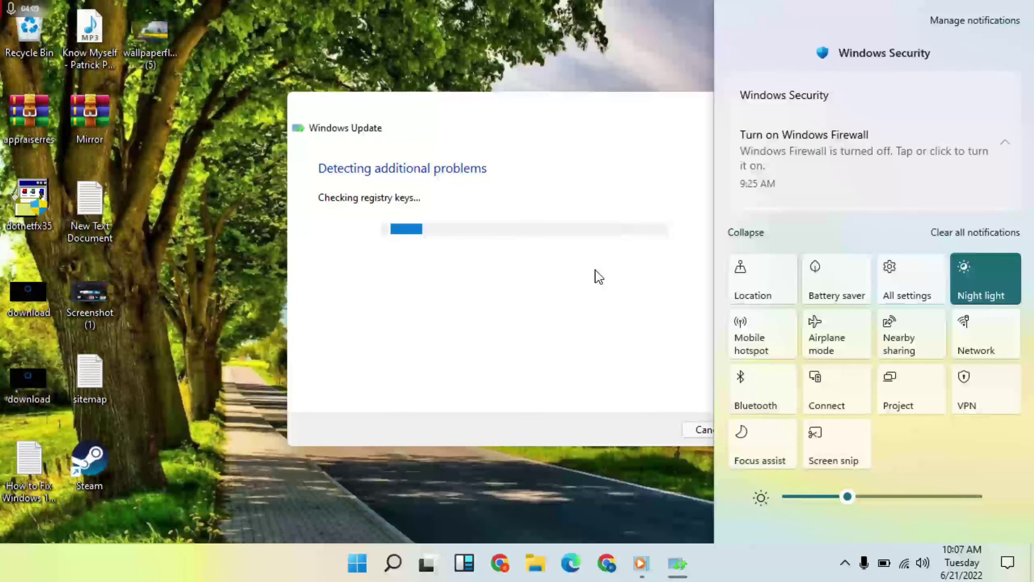
key(super+i)
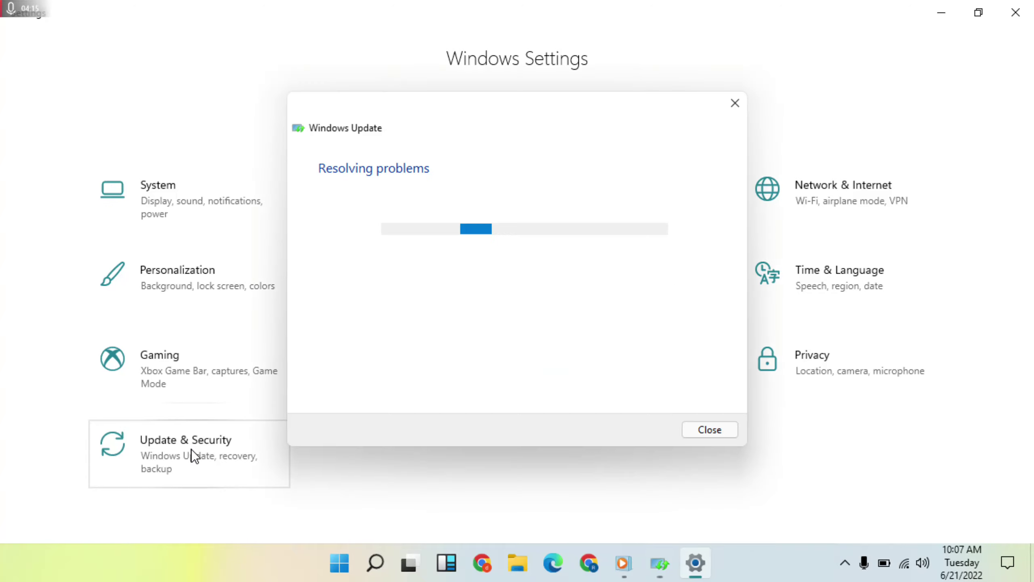
- Go to Update & Security and resume the updates paused until 6/25/2022
click(191, 450)
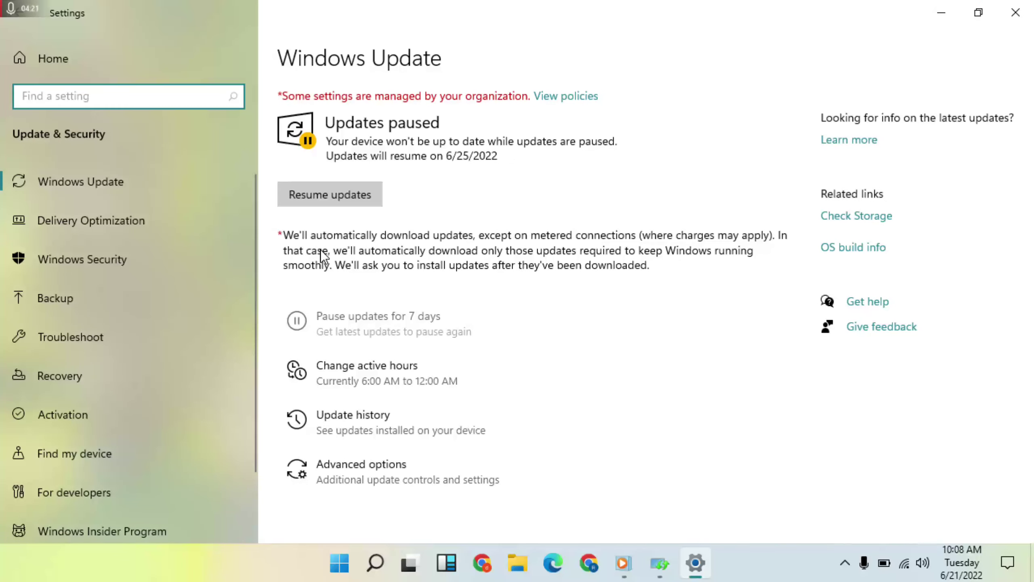
click(322, 194)
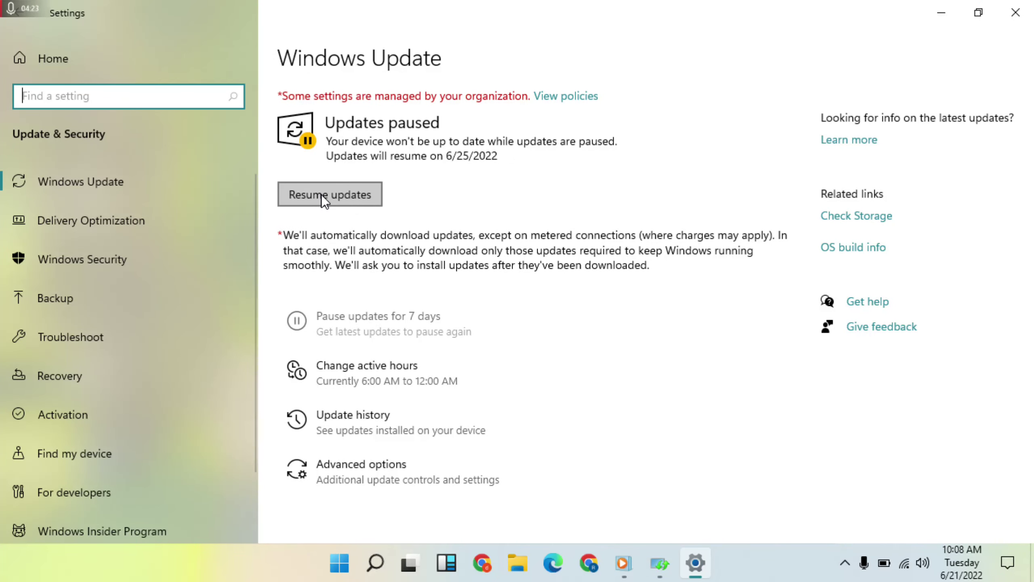